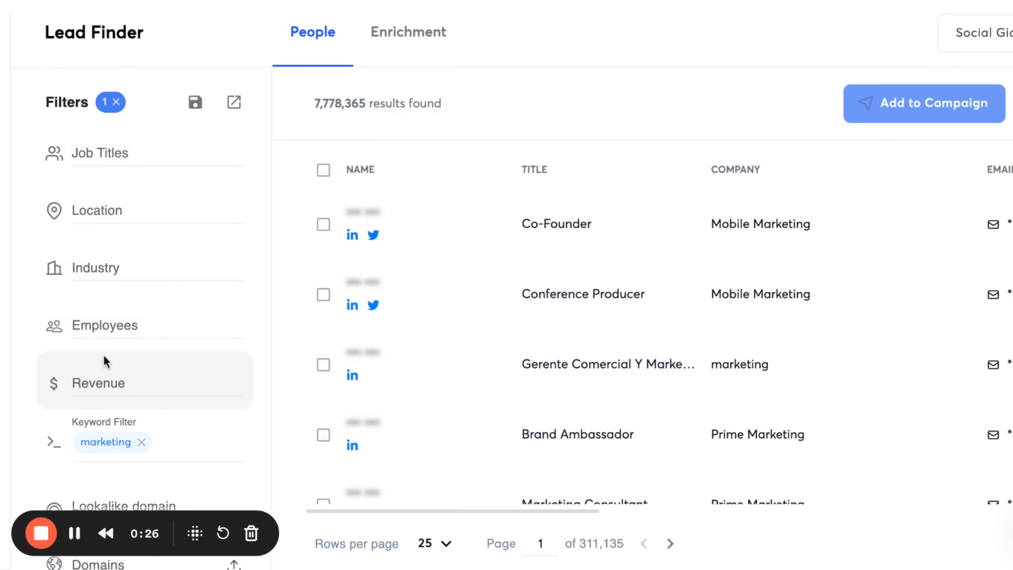
- Filter the marketing leads by the location United States
scroll(180, 360, down, 12)
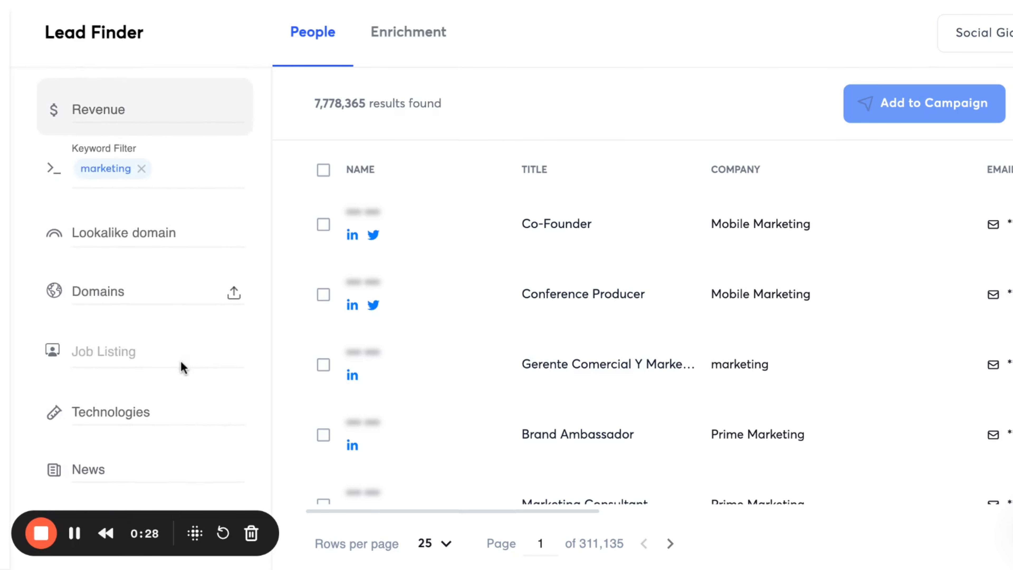
scroll(144, 239, down, 7)
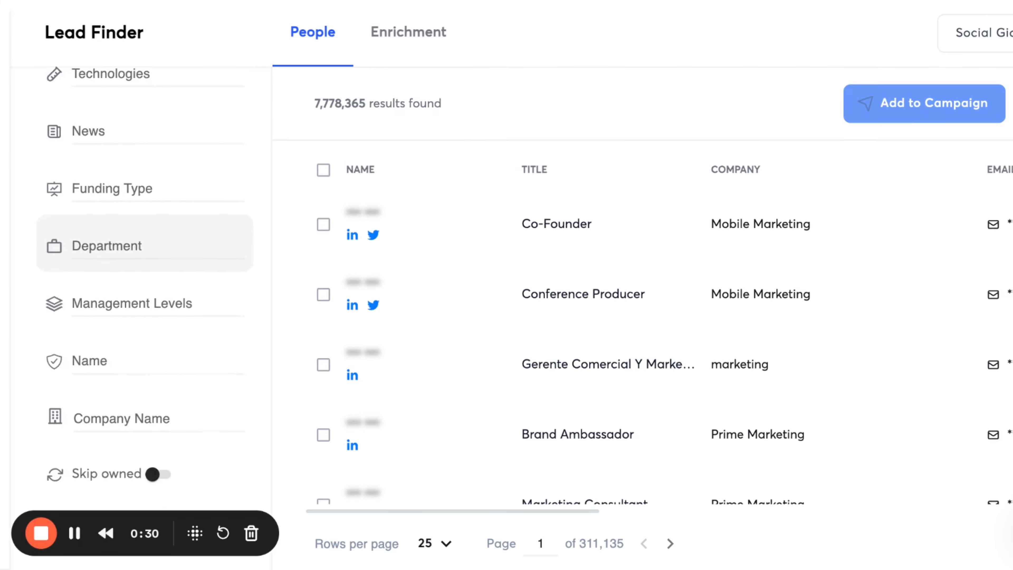
scroll(143, 359, up, 20)
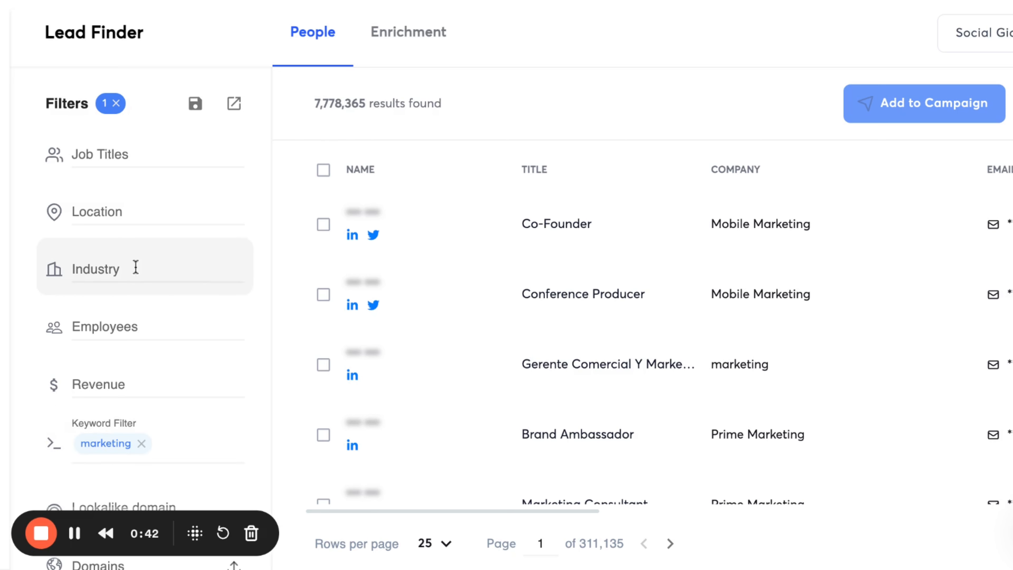
click(105, 212)
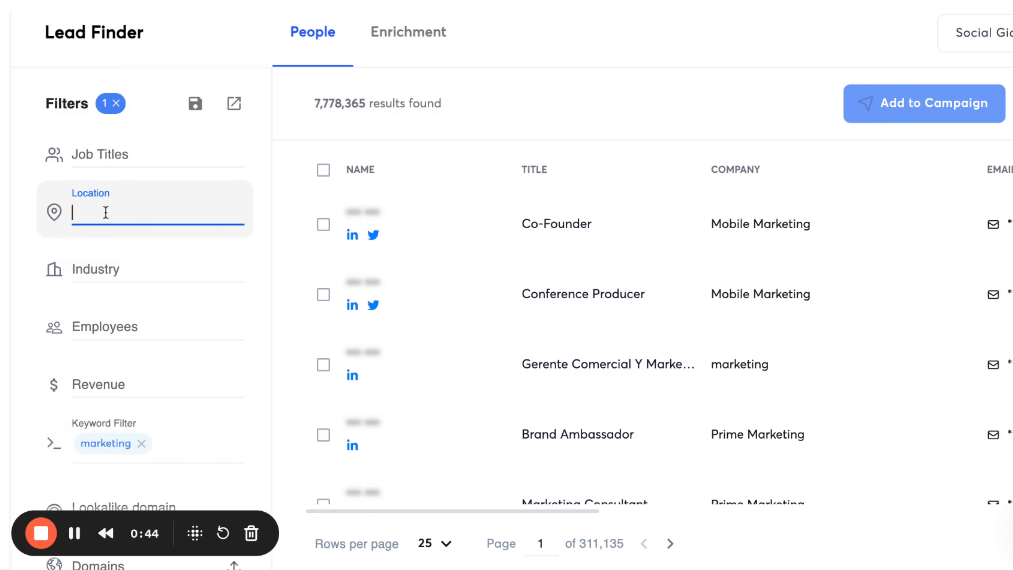
text(united)
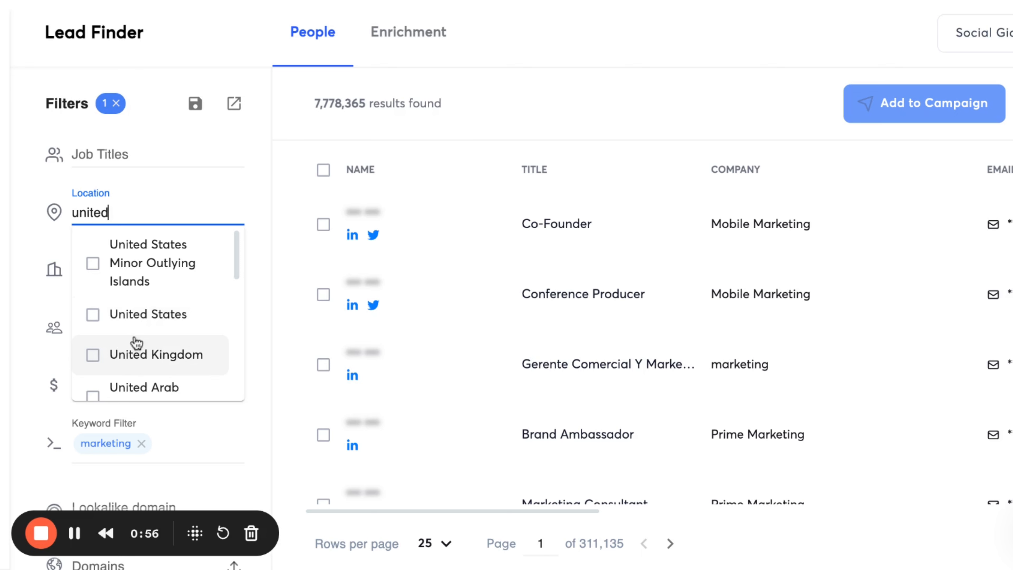
click(130, 321)
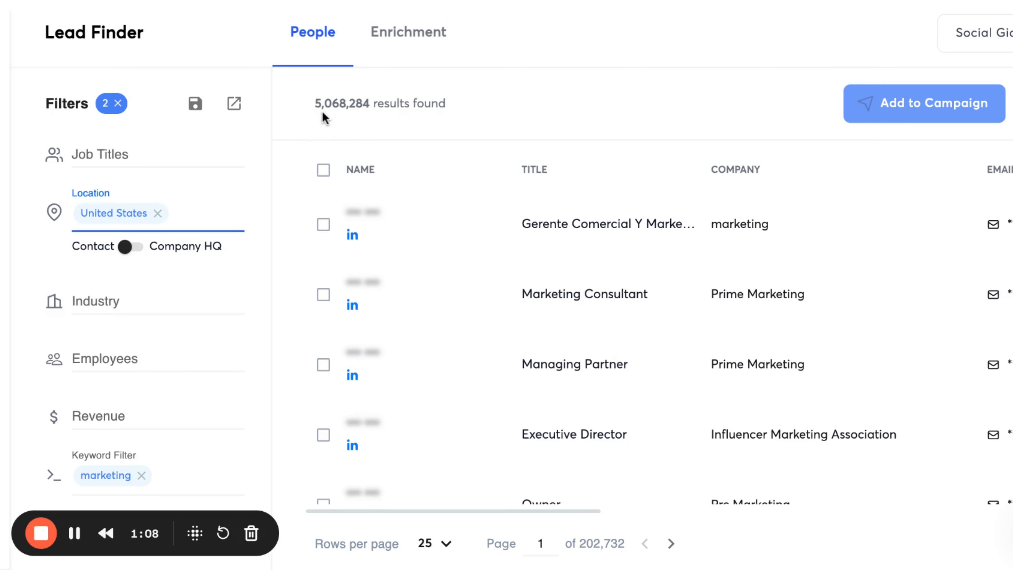
- Remove the United States location and the marketing keyword from the lead filters
click(158, 214)
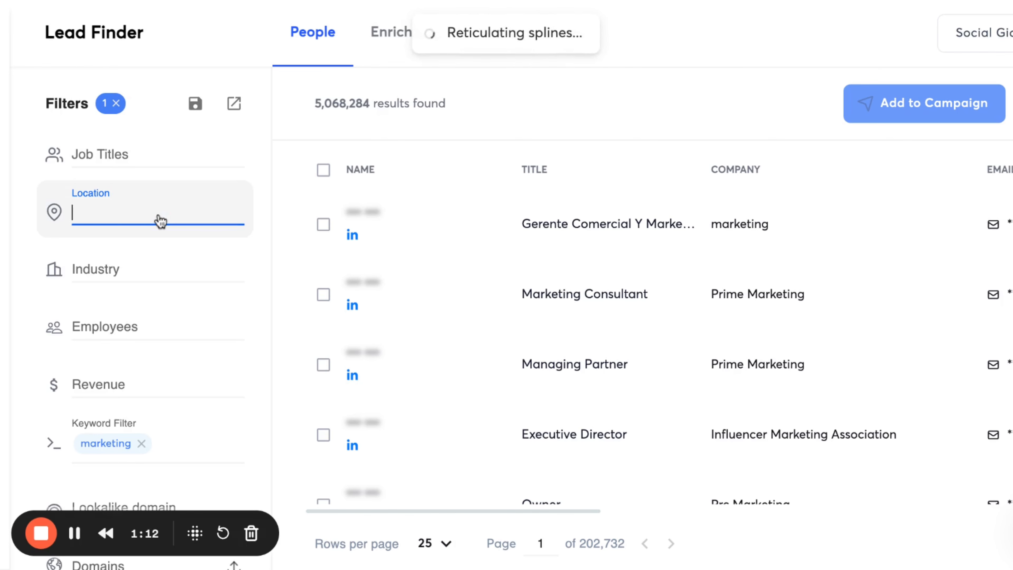
scroll(159, 221, down, 4)
scroll(159, 240, down, 2)
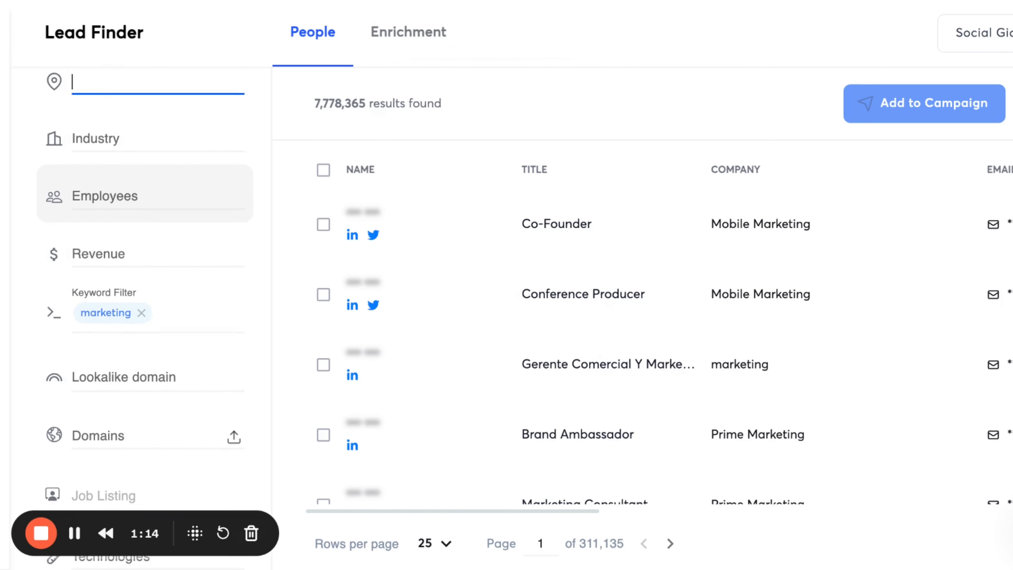
click(144, 314)
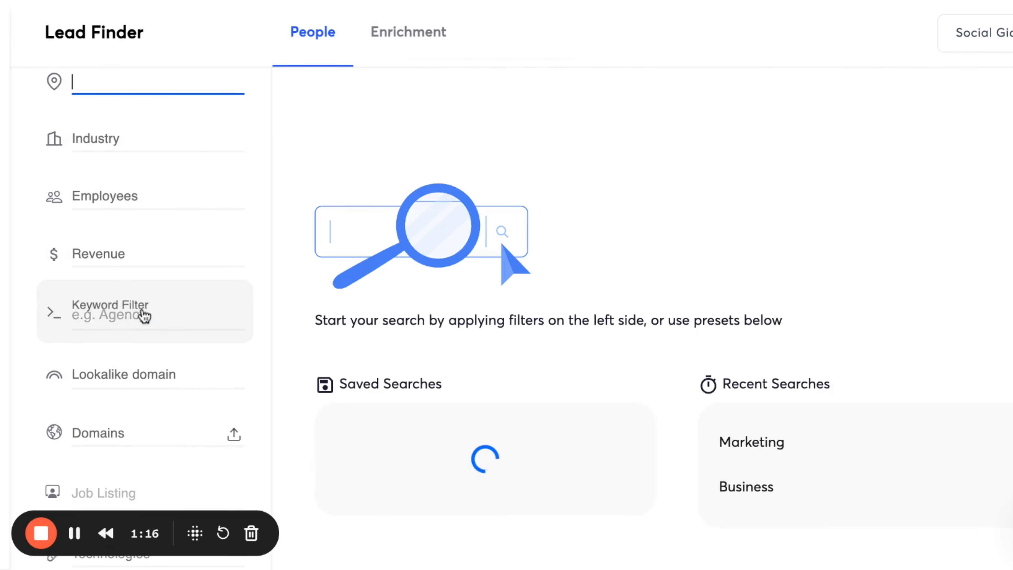
- Search for leads with the two keywords parent and mom in the keyword filter
click(128, 318)
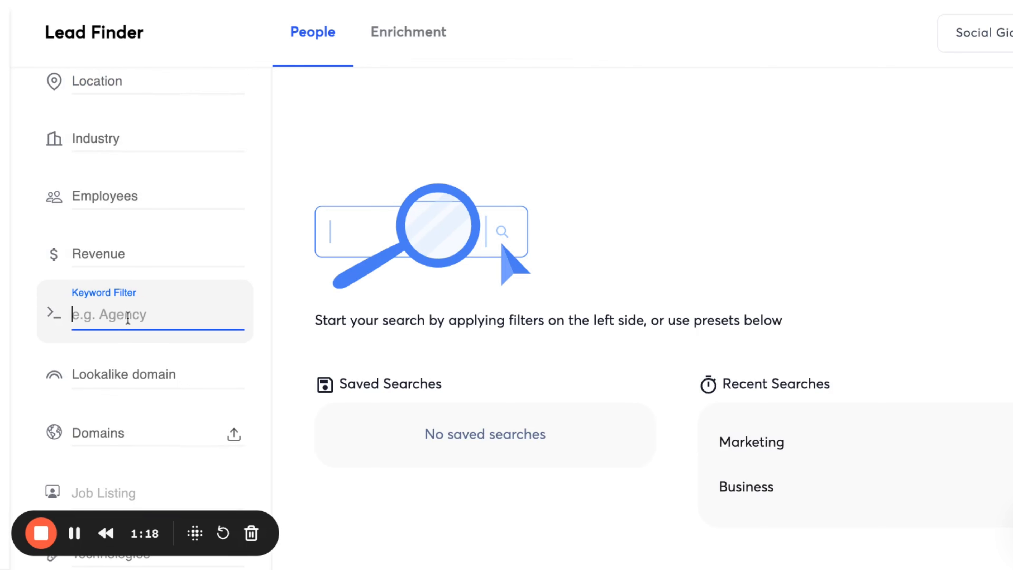
text(ma)
key(BackSpace)
key(BackSpace)
text(p)
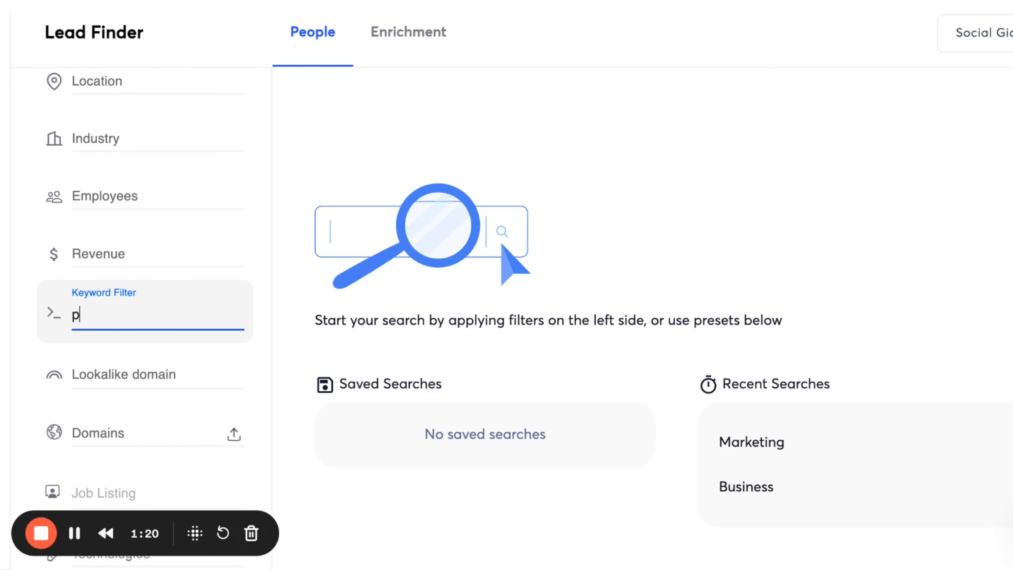
text(arent)
key(Return)
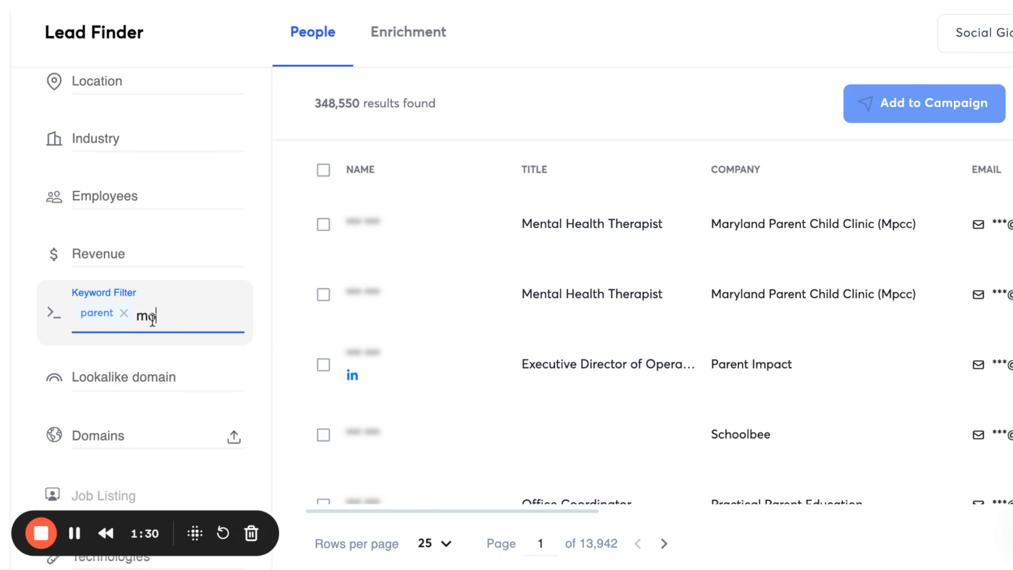
text(m)
key(Return)
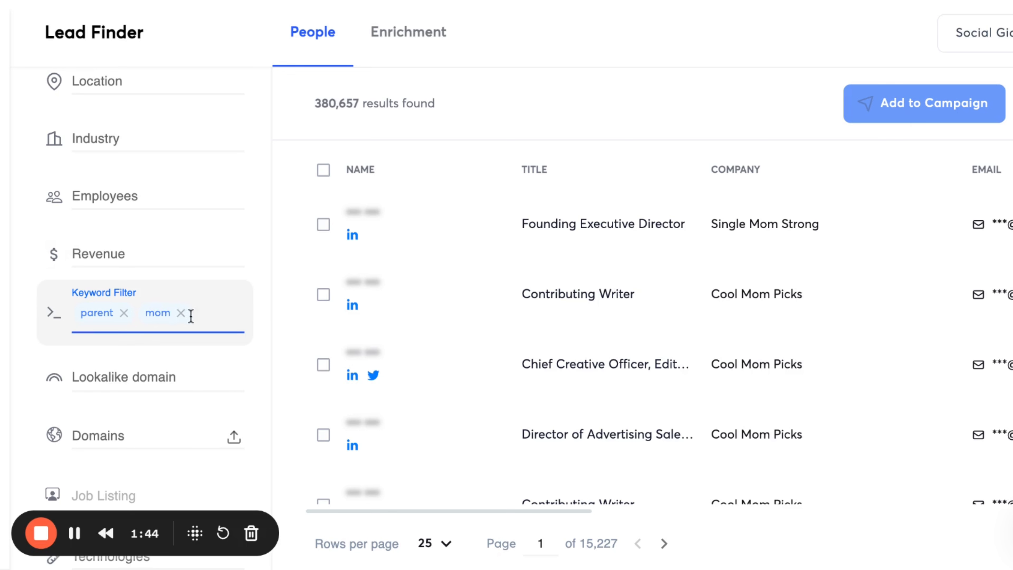
- Replace the parent and mom keywords in the keyword filter with business
click(180, 314)
click(124, 313)
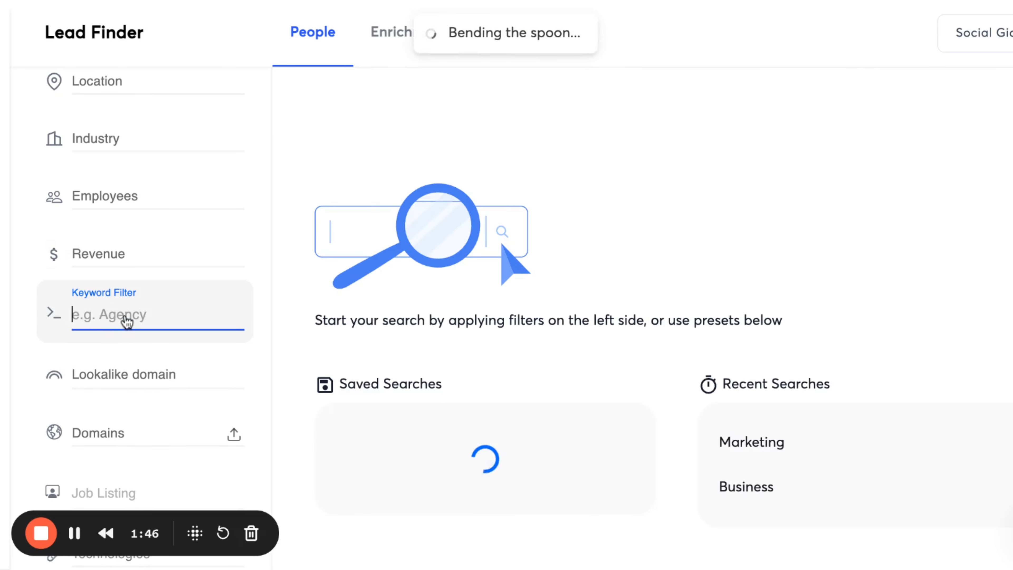
text(business)
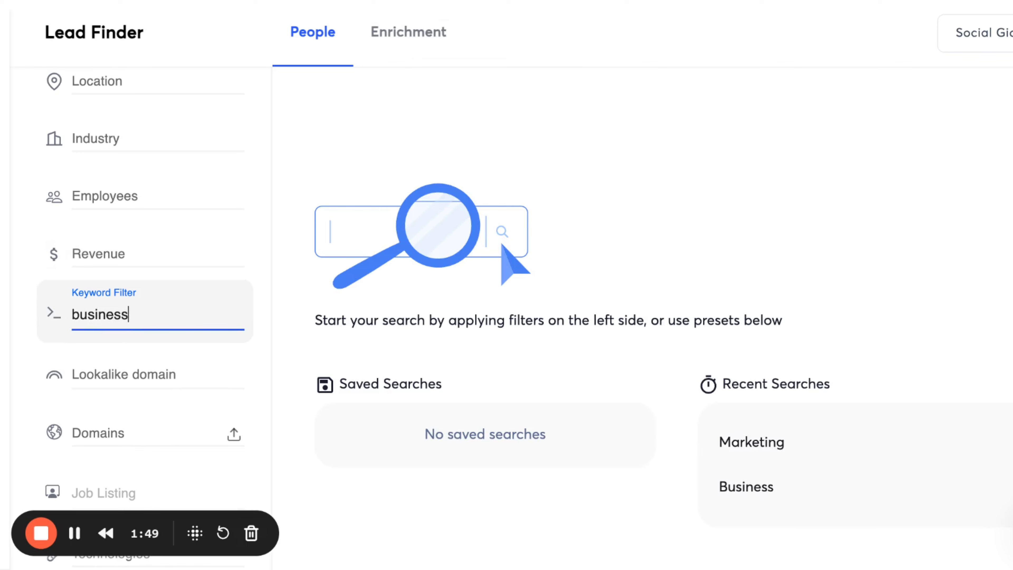
key(Return)
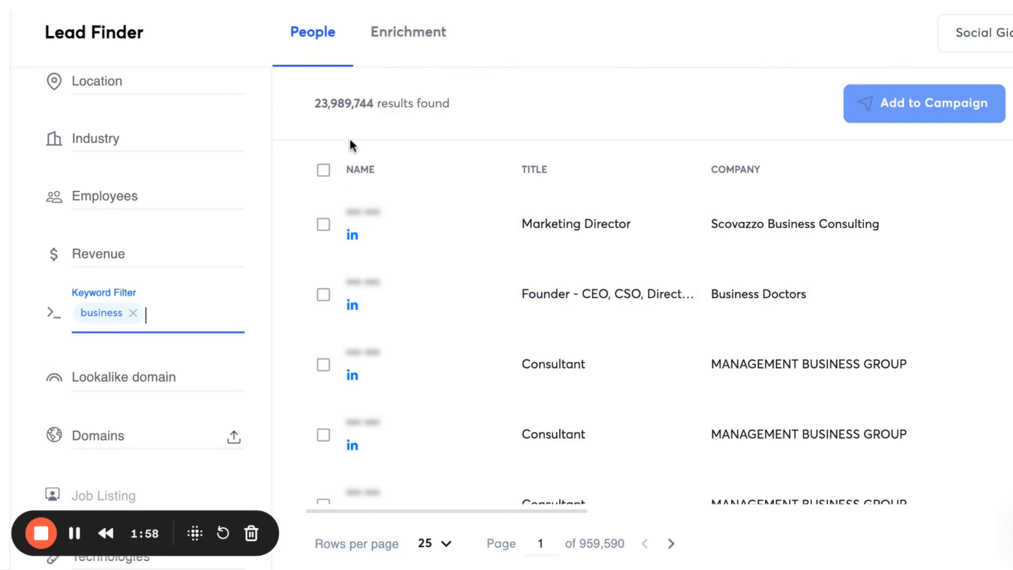
- Narrow the business leads to the location United States
scroll(164, 203, up, 3)
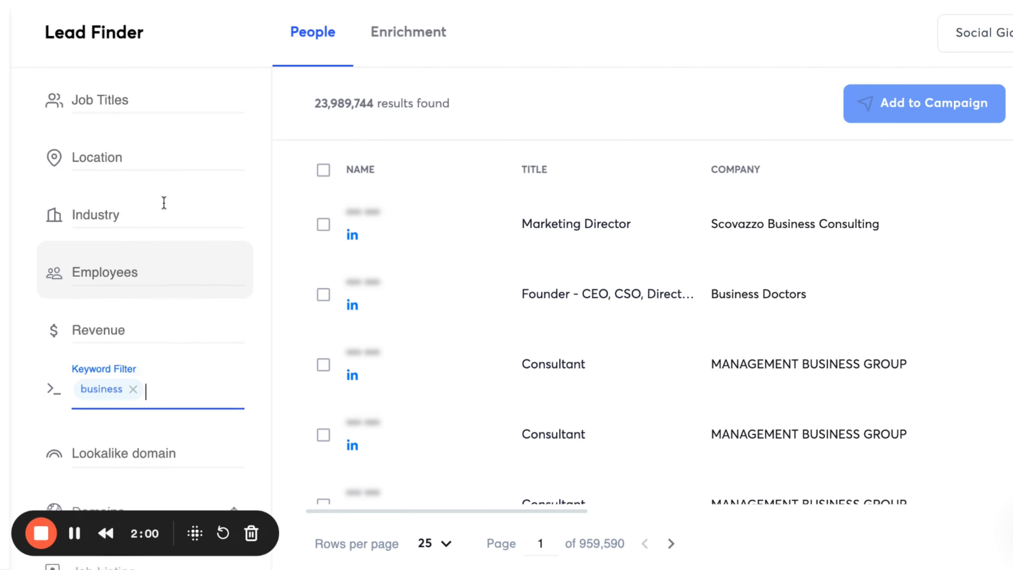
click(135, 212)
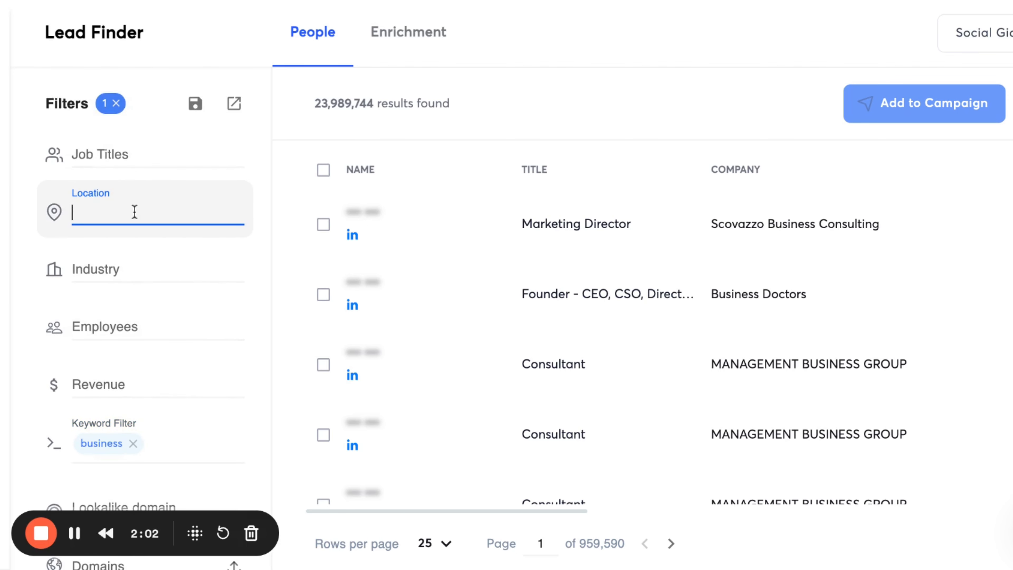
text(united)
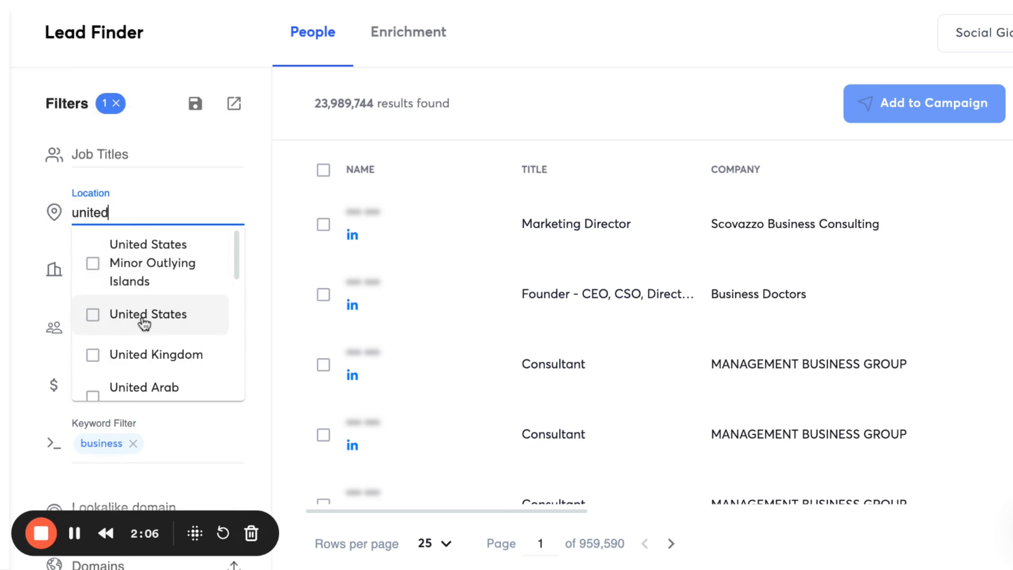
click(144, 322)
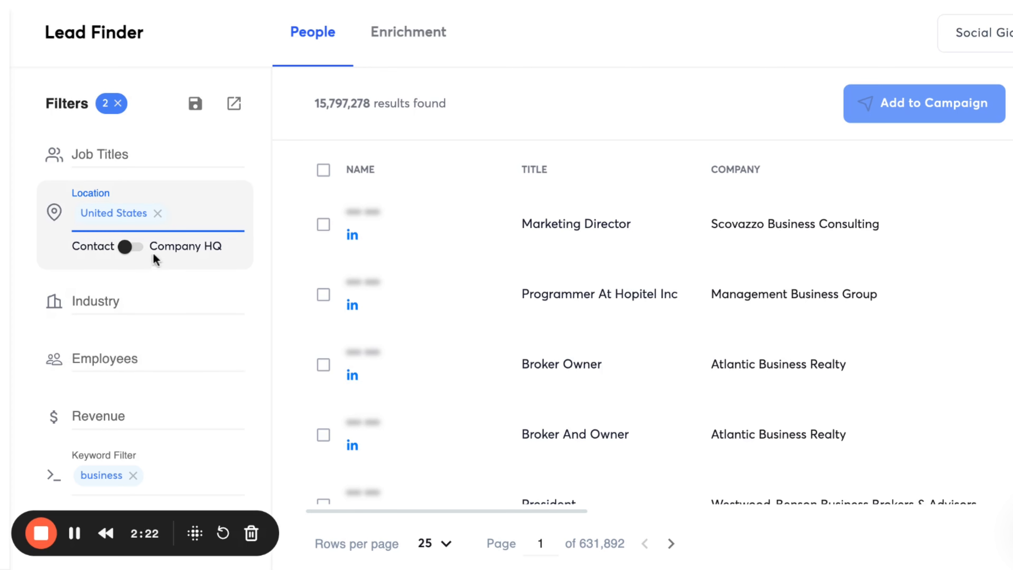
- Replace the United States location filter with Los Angeles, California, United States
click(158, 213)
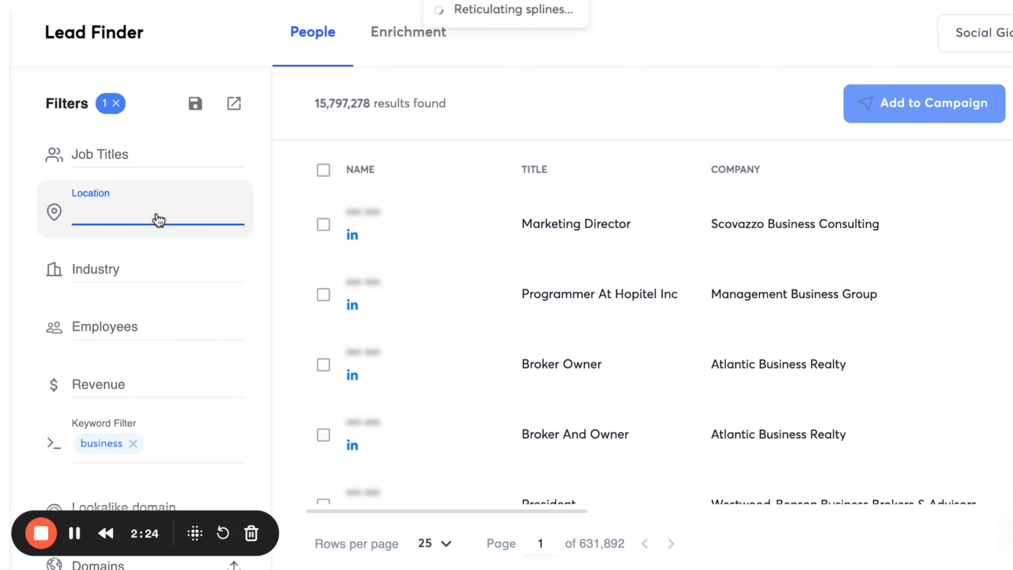
text(dall)
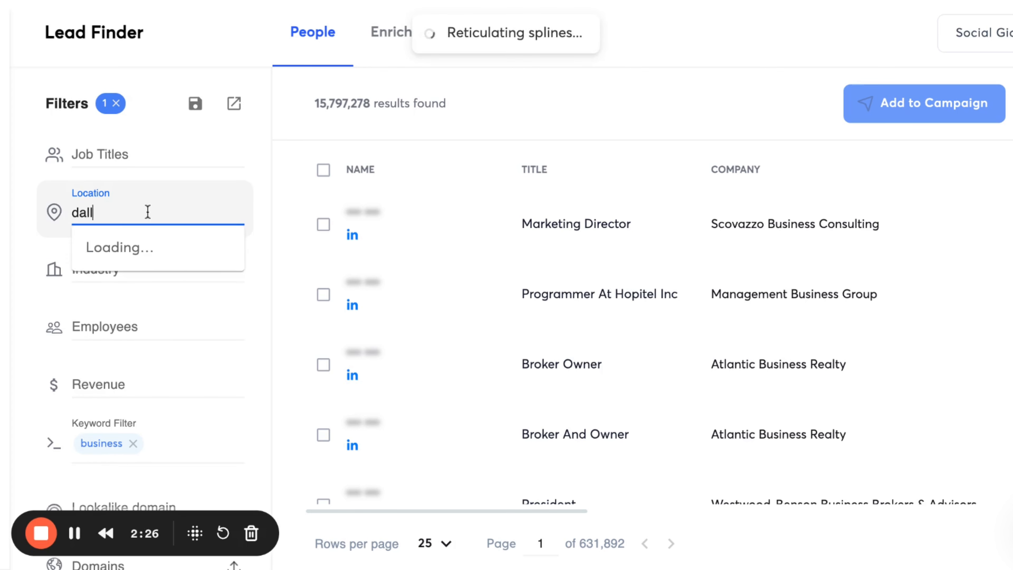
text(as)
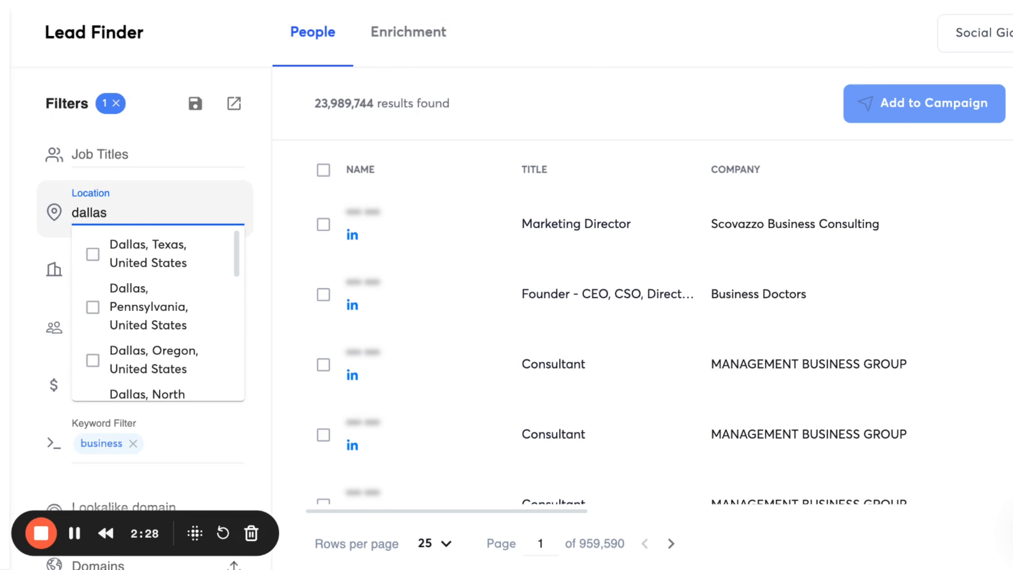
drag(124, 209, 59, 207)
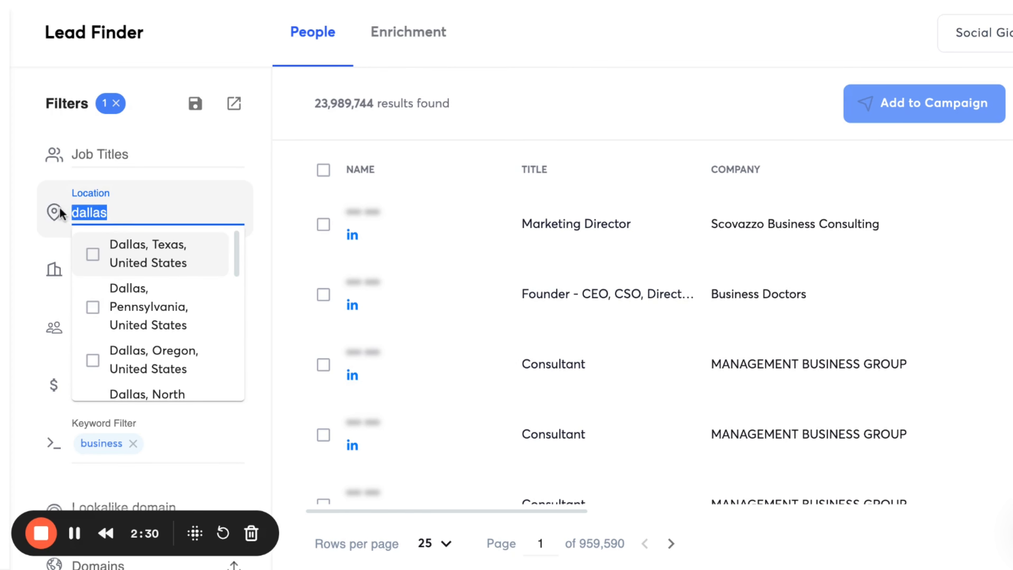
text(los ang)
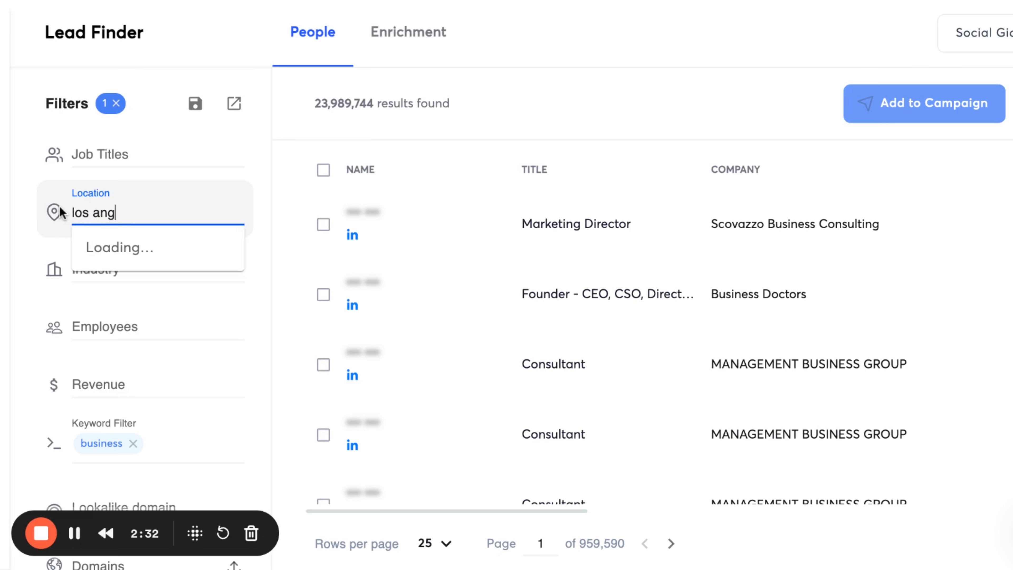
text(eles)
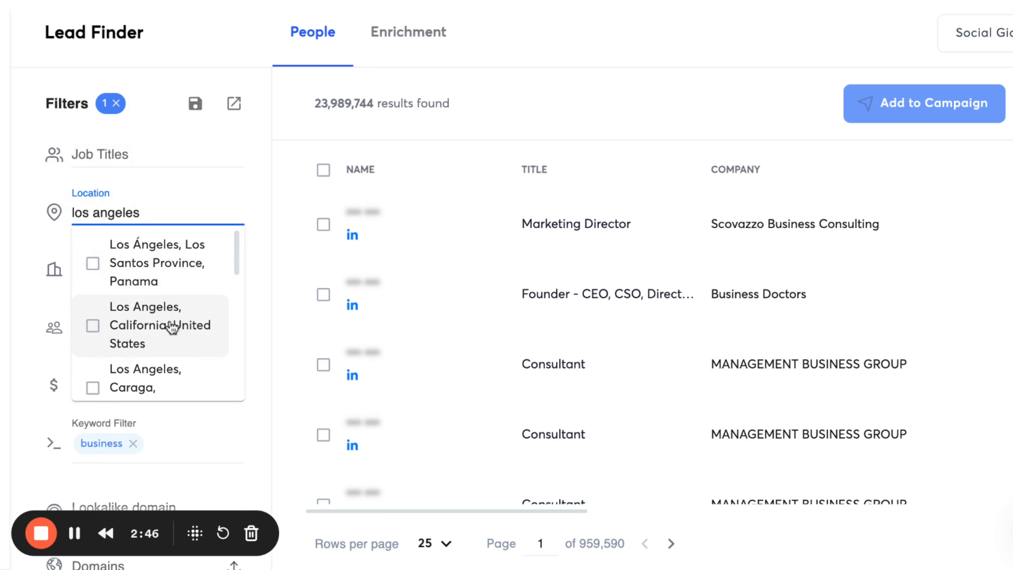
click(141, 329)
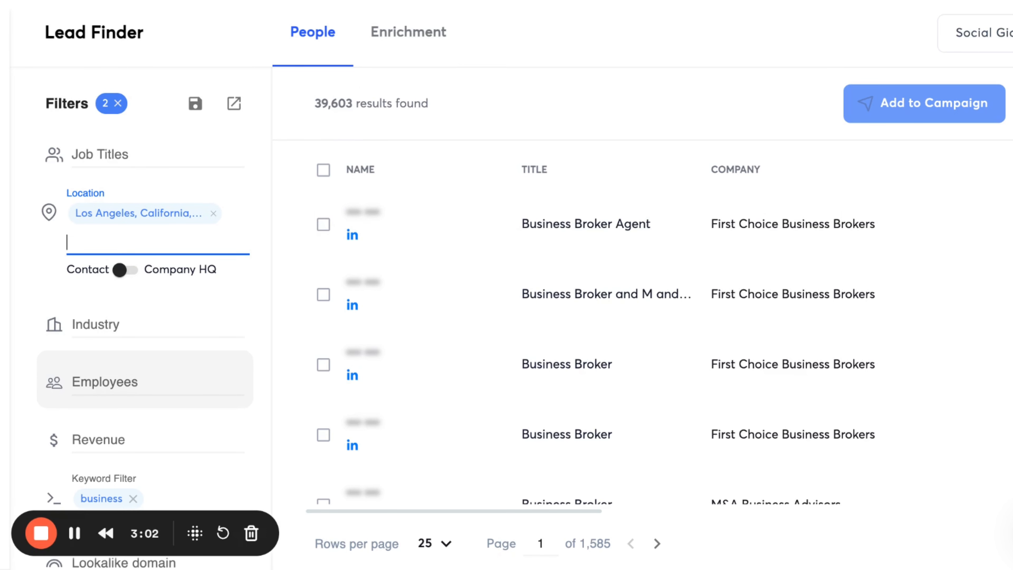
- Add Florida, United States and Texas, United States to the location filter, declining the plan upgrade
text(florid)
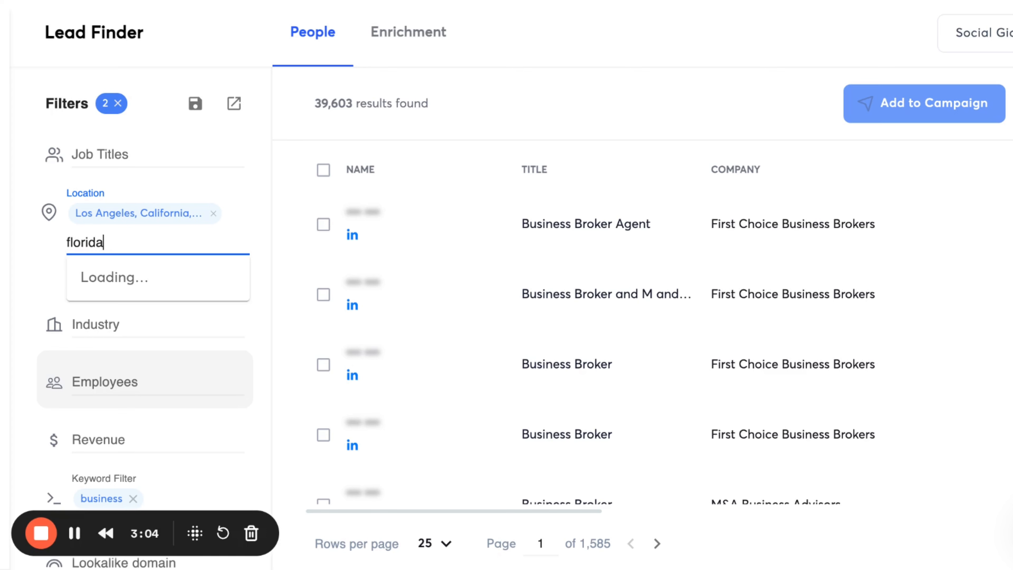
text(a)
click(138, 288)
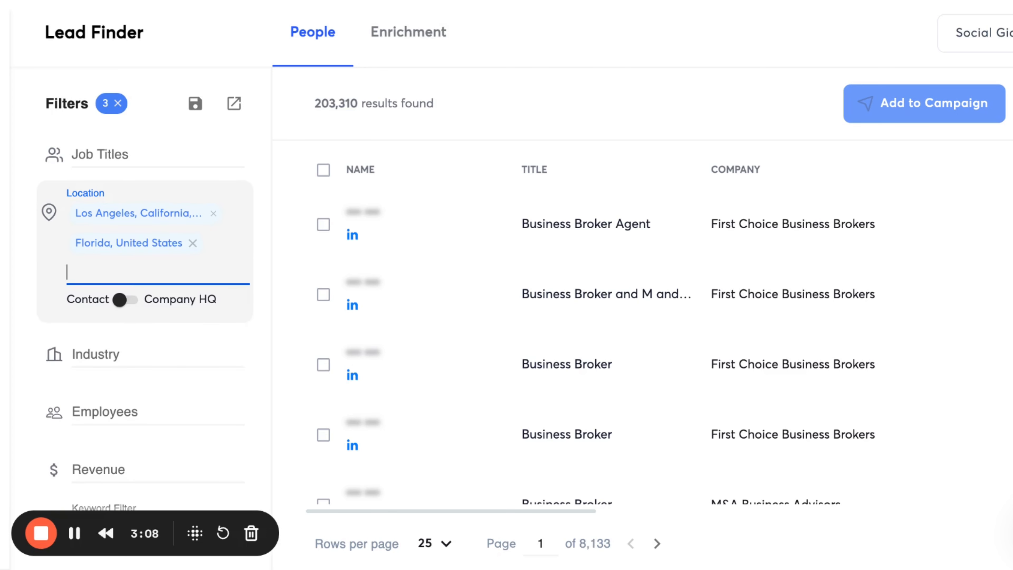
text(te)
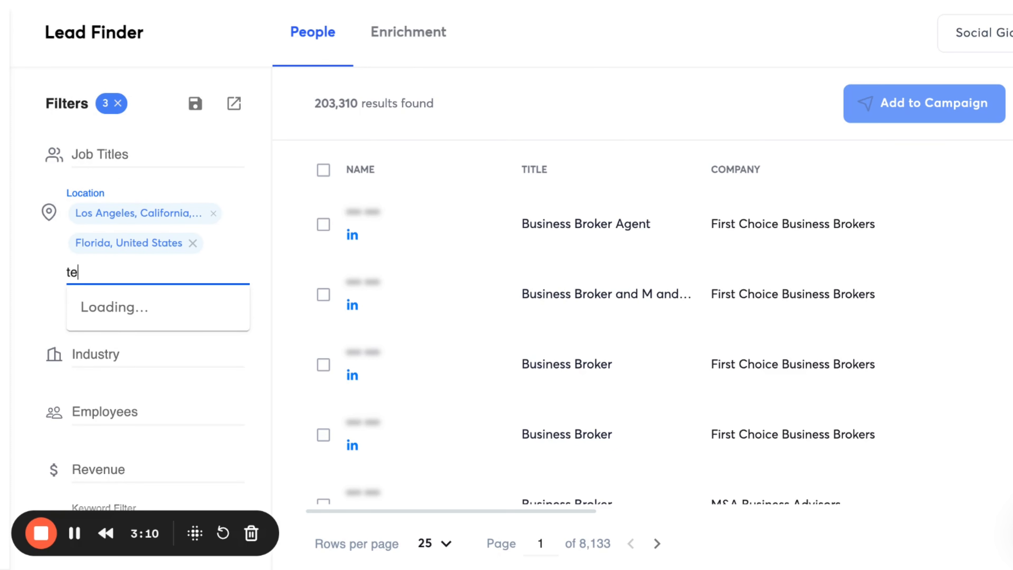
text(xas)
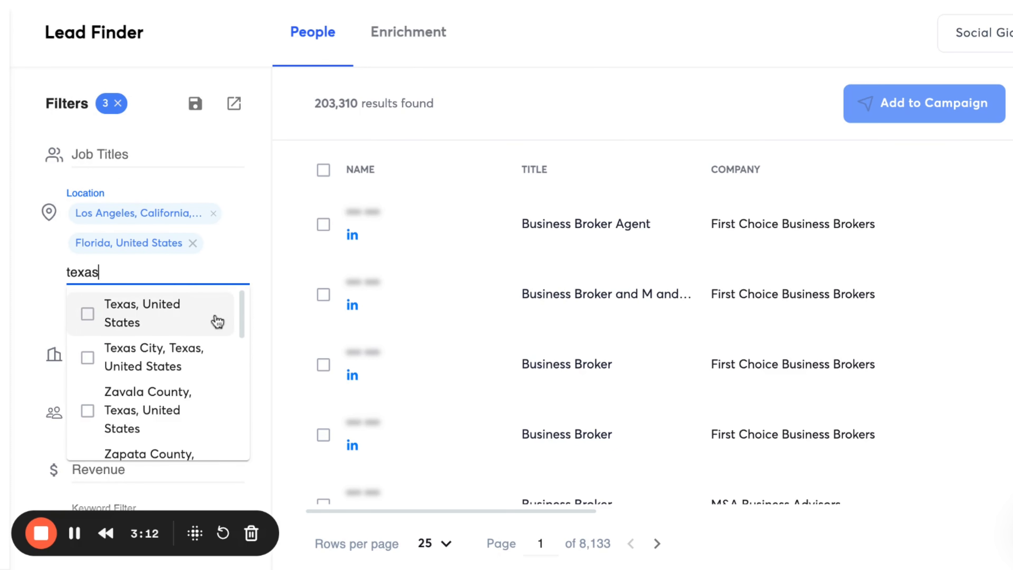
click(171, 312)
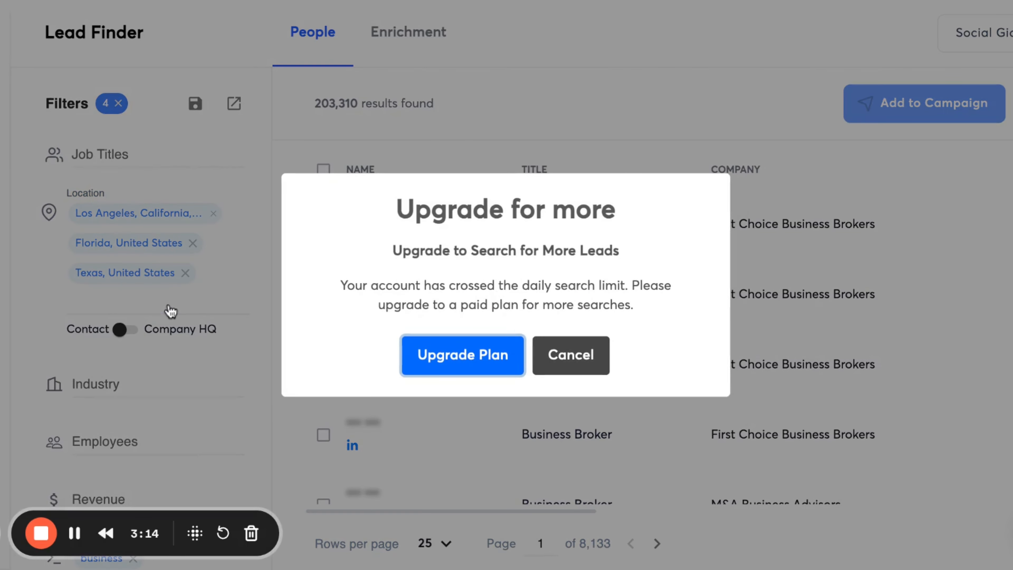
click(579, 359)
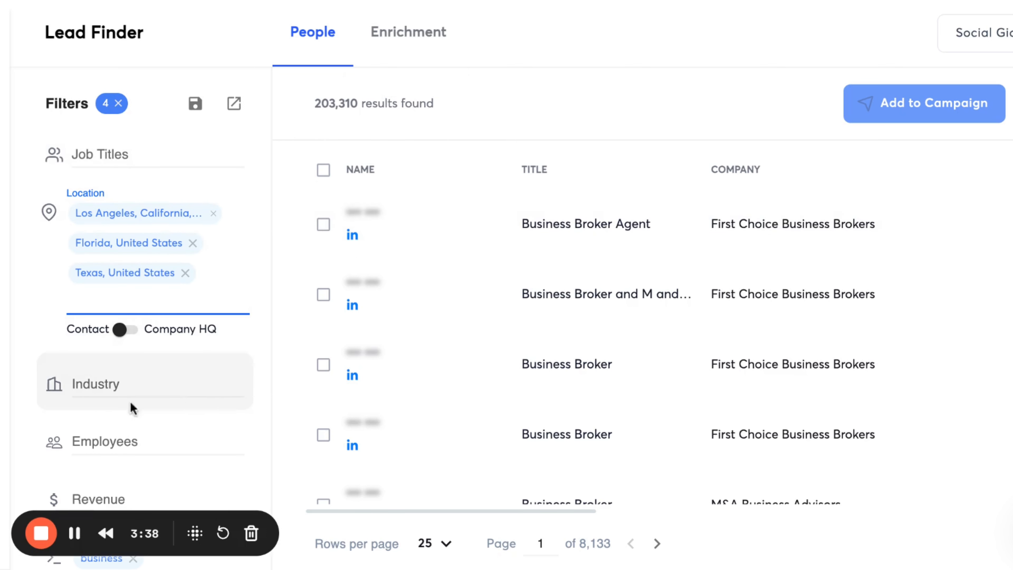
scroll(174, 406, down, 1)
scroll(175, 407, down, 3)
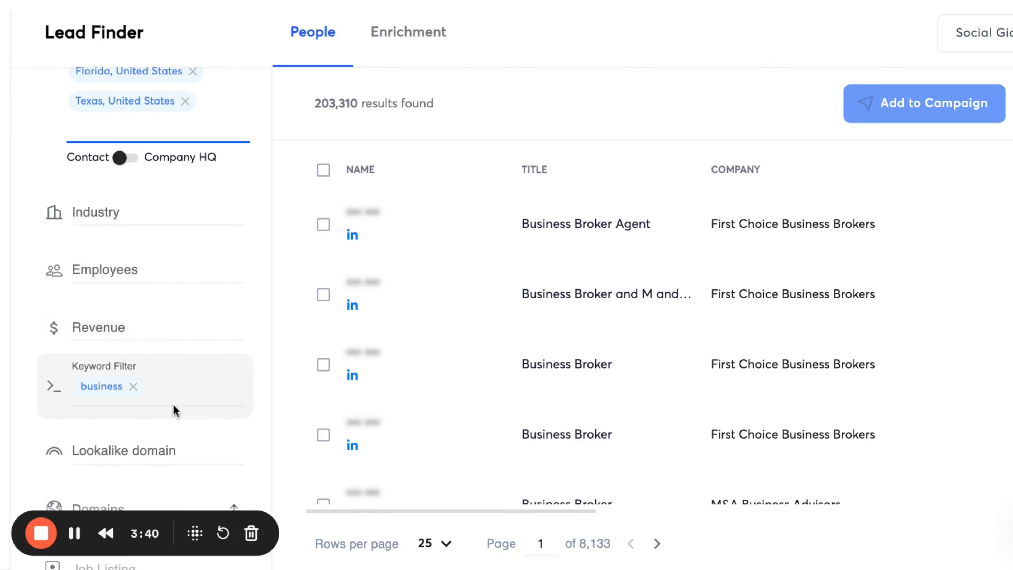
scroll(174, 407, up, 2)
scroll(175, 399, up, 1)
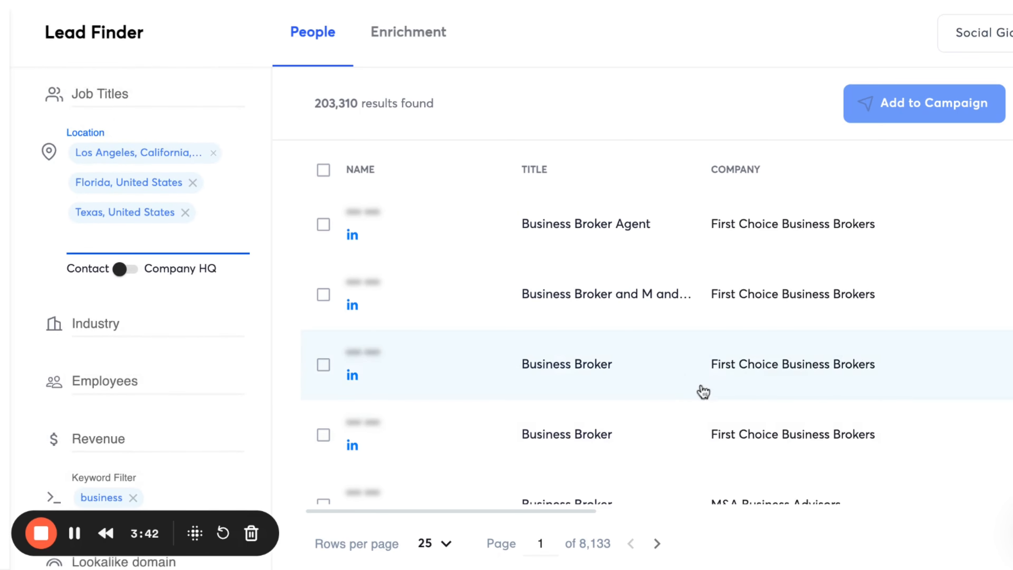